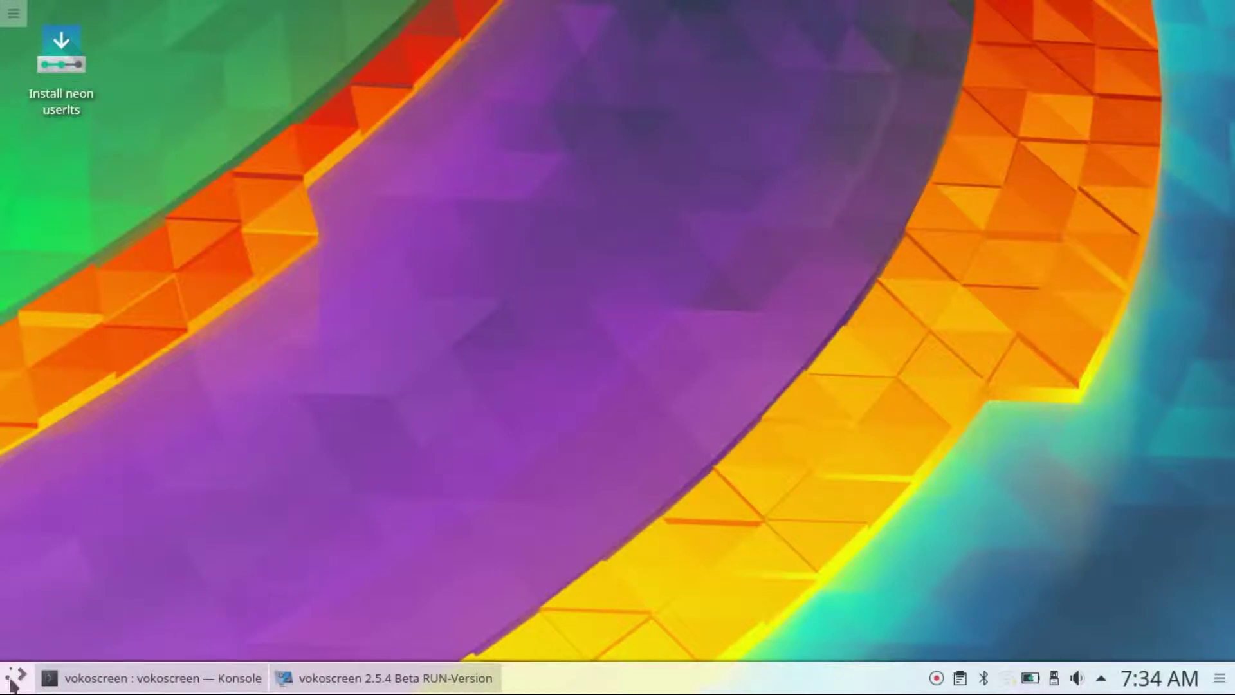
# - Launch the neon userlts installer from the desktop and maximize its window
pyautogui.click(13, 681)
pyautogui.click(15, 682)
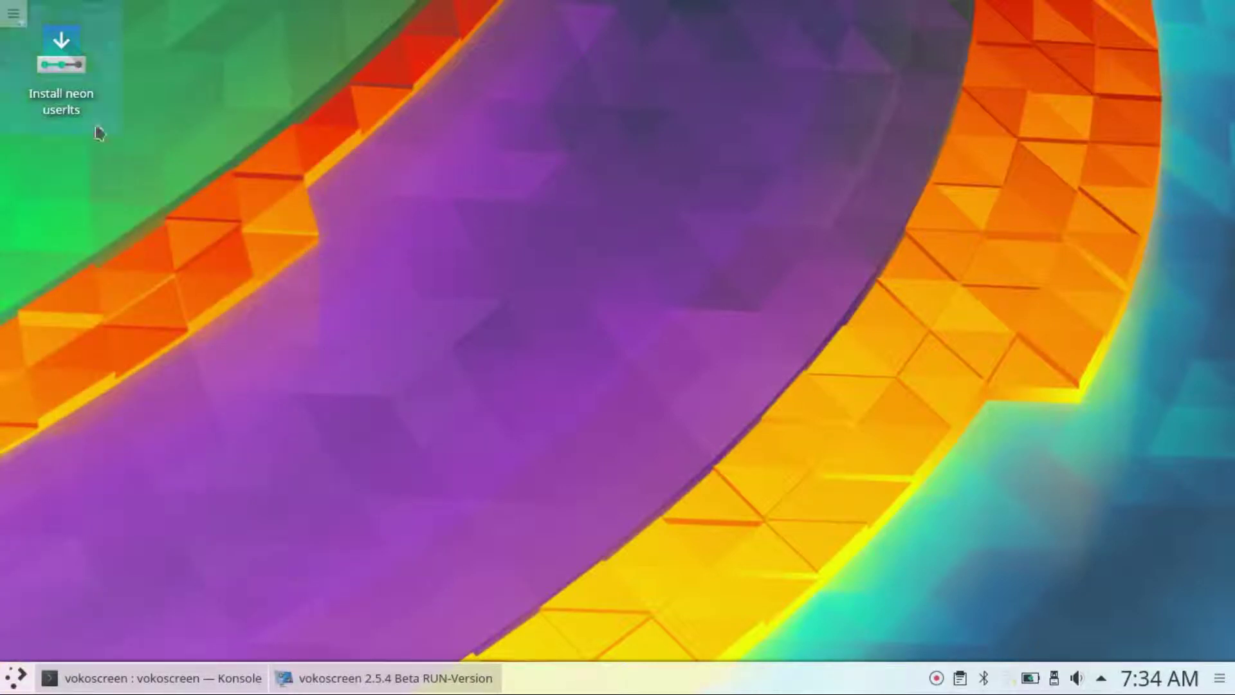
pyautogui.rightClick(57, 72)
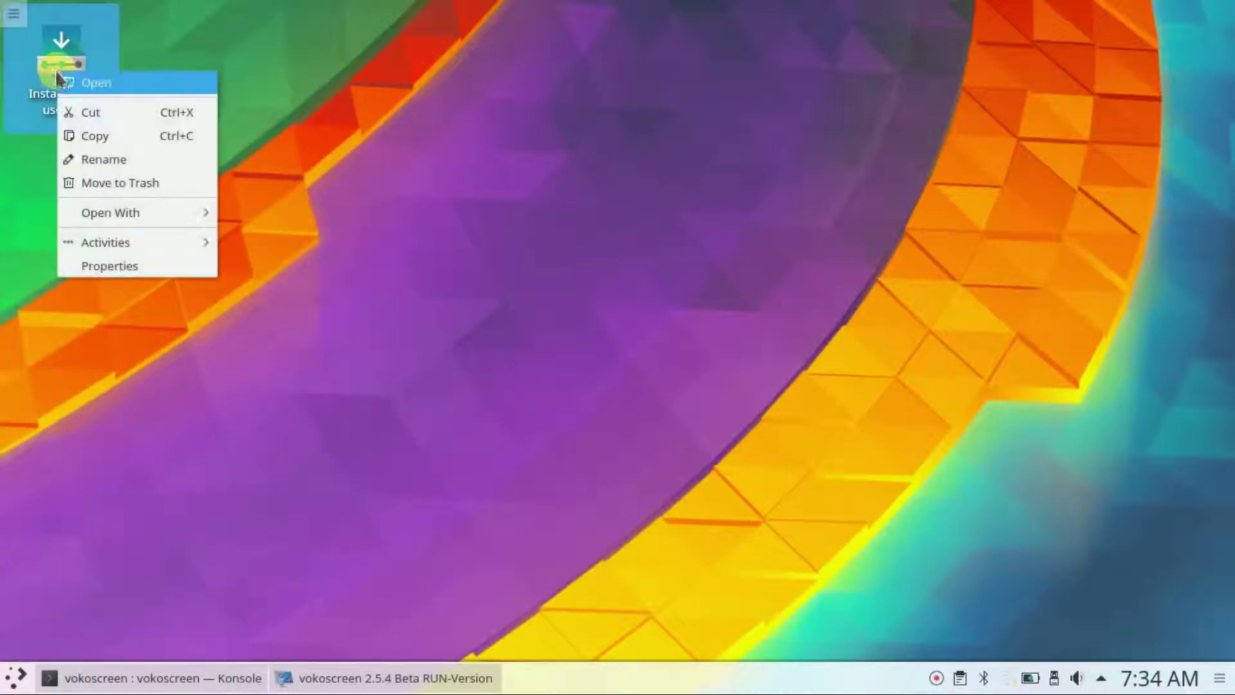
pyautogui.click(153, 94)
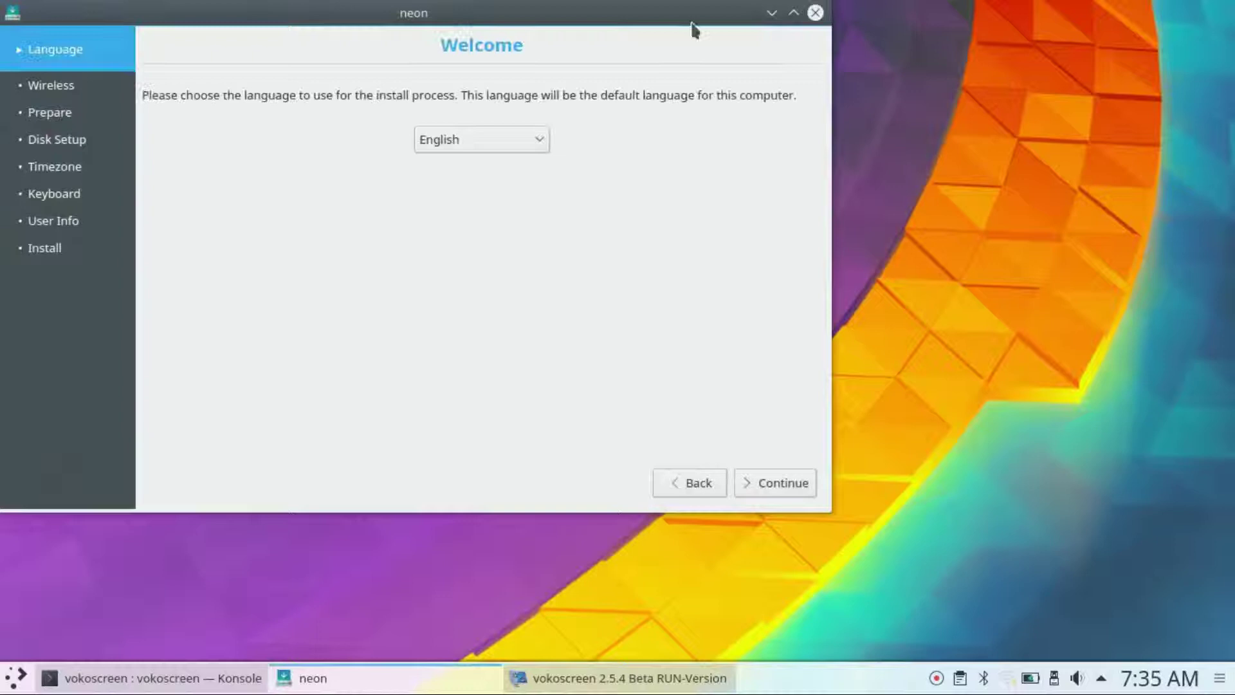
pyautogui.click(794, 12)
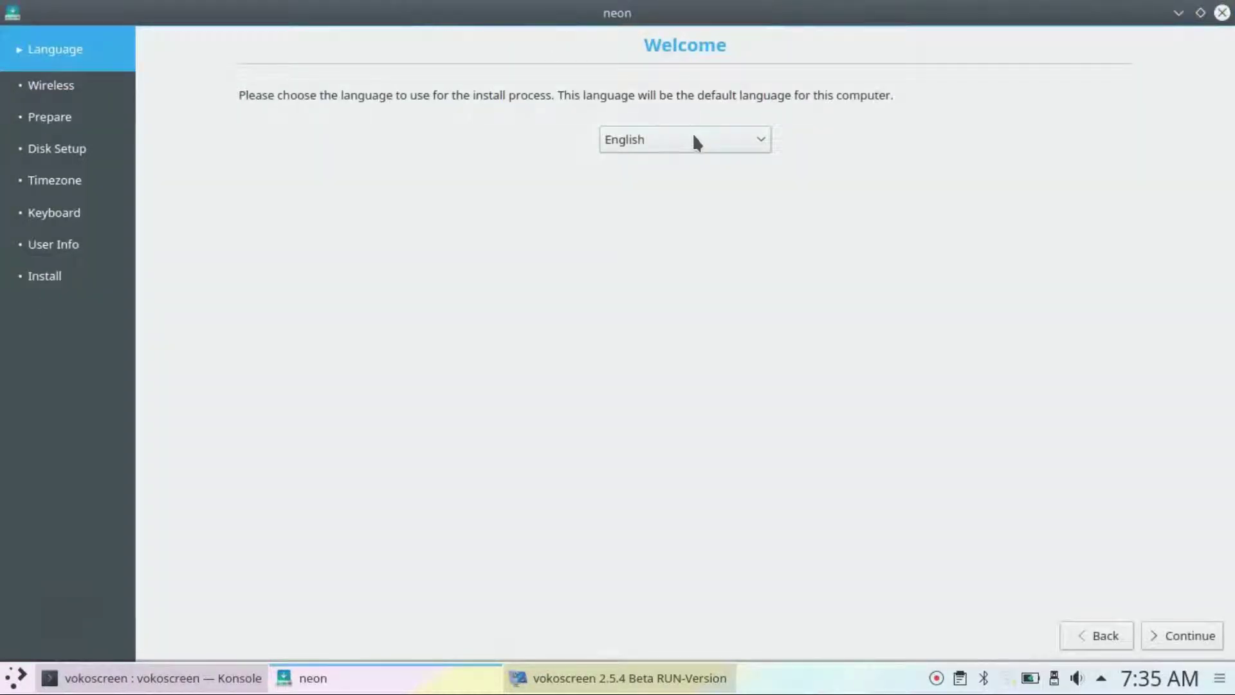
# - Proceed in English without a Wi-Fi connection and allow the installer to unmount the partitions on /dev/sda
pyautogui.click(1164, 633)
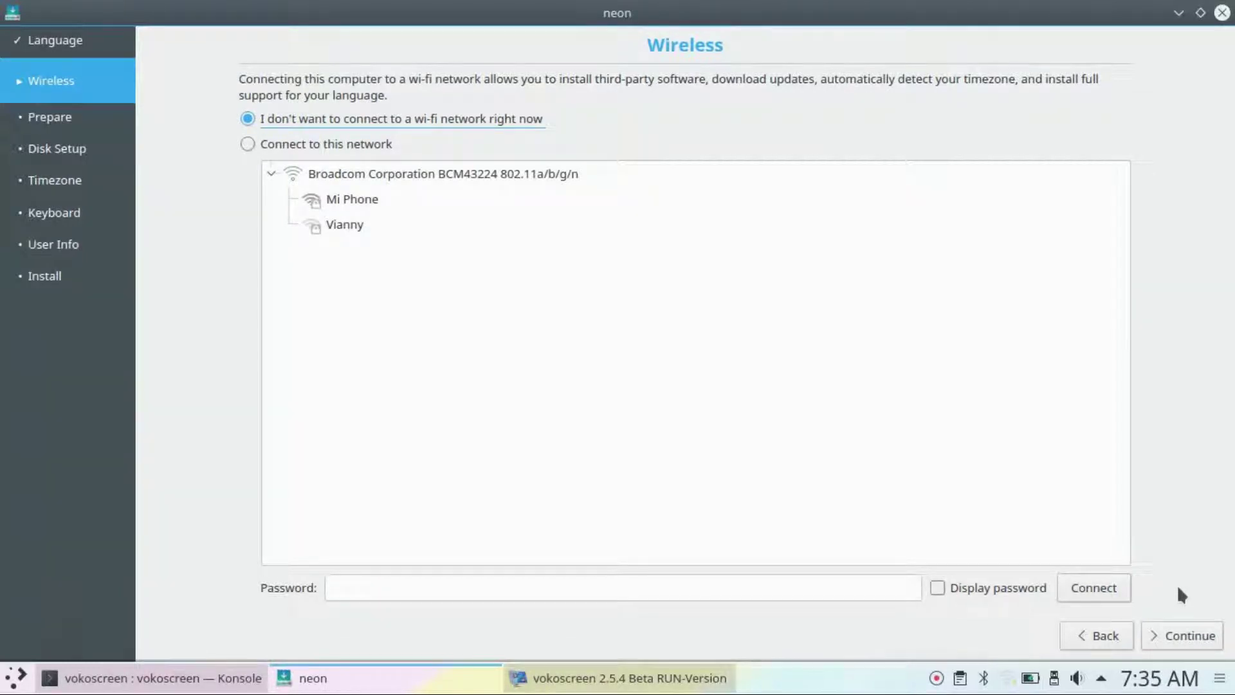
pyautogui.click(1181, 640)
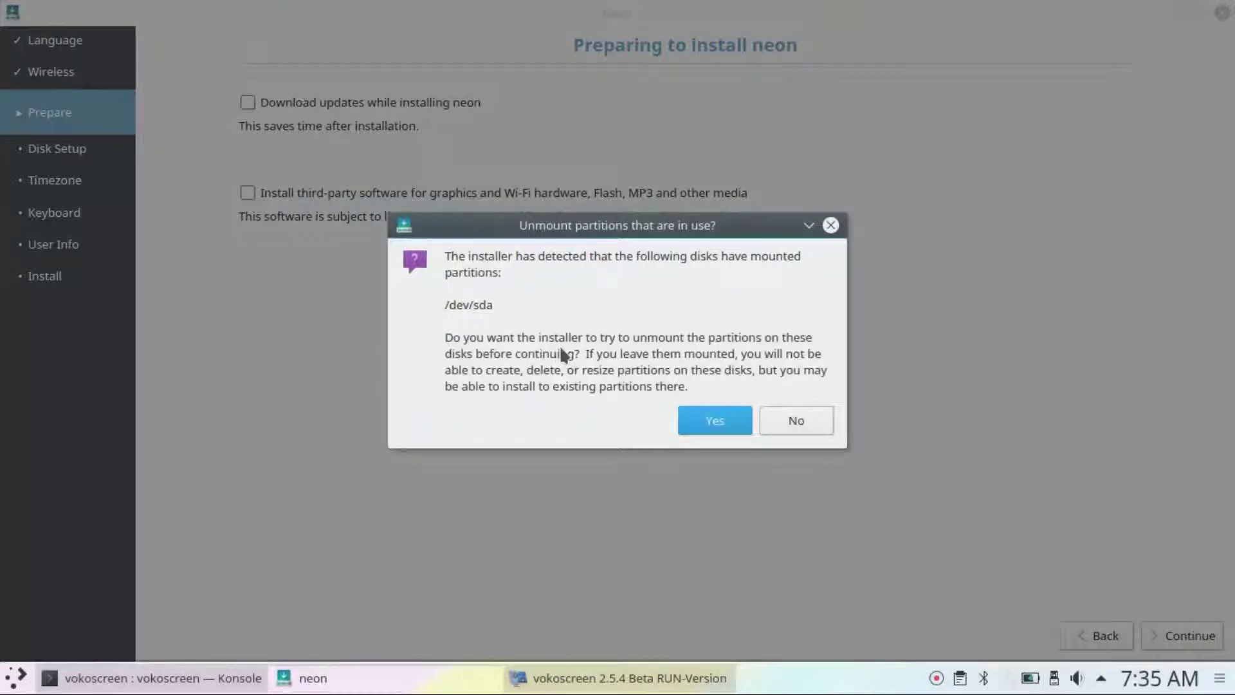
pyautogui.click(719, 421)
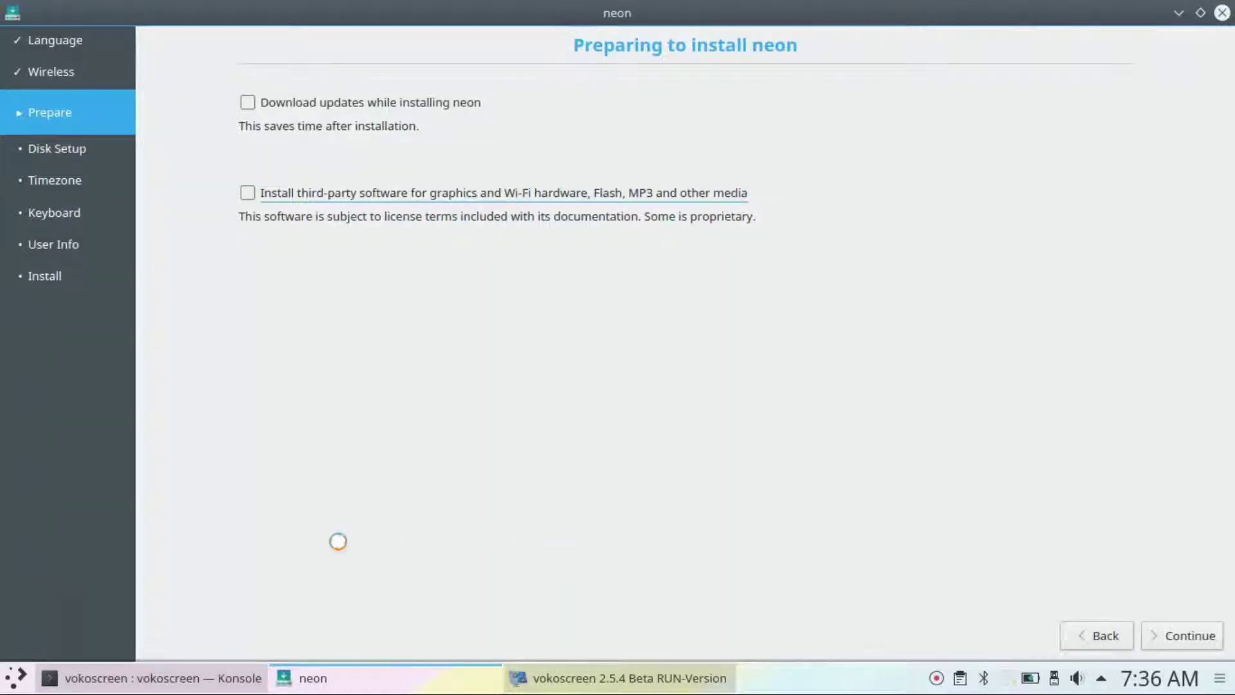
pyautogui.click(15, 677)
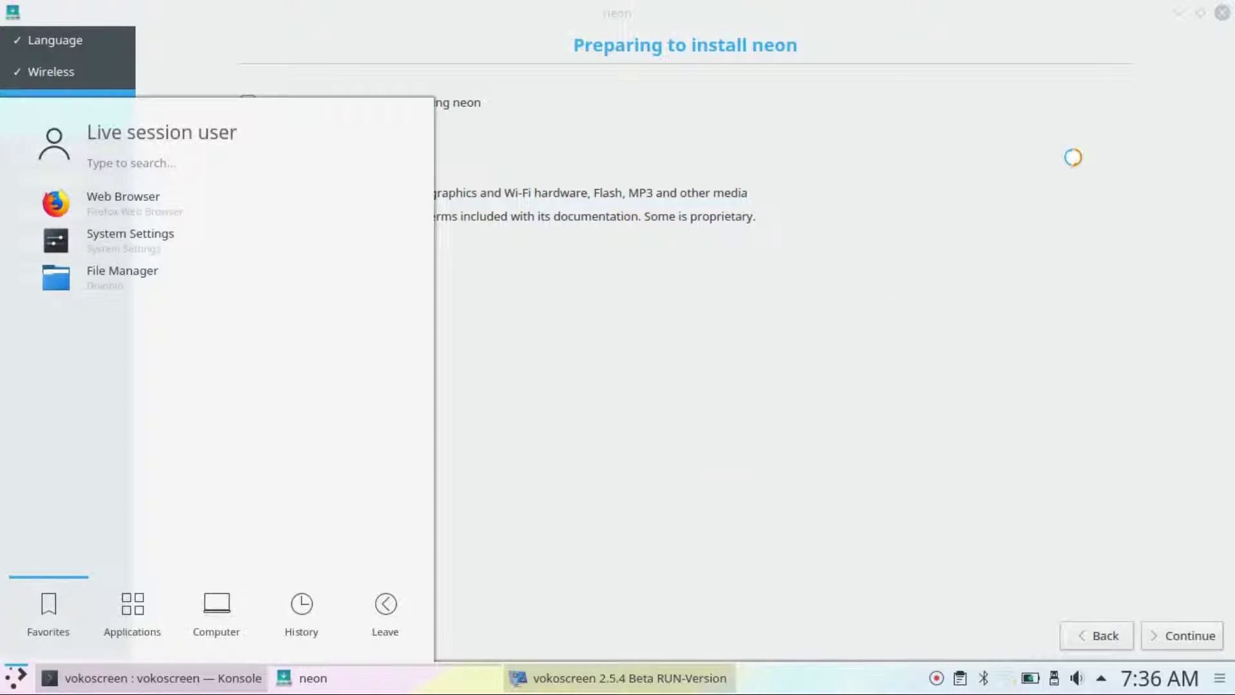
pyautogui.click(881, 386)
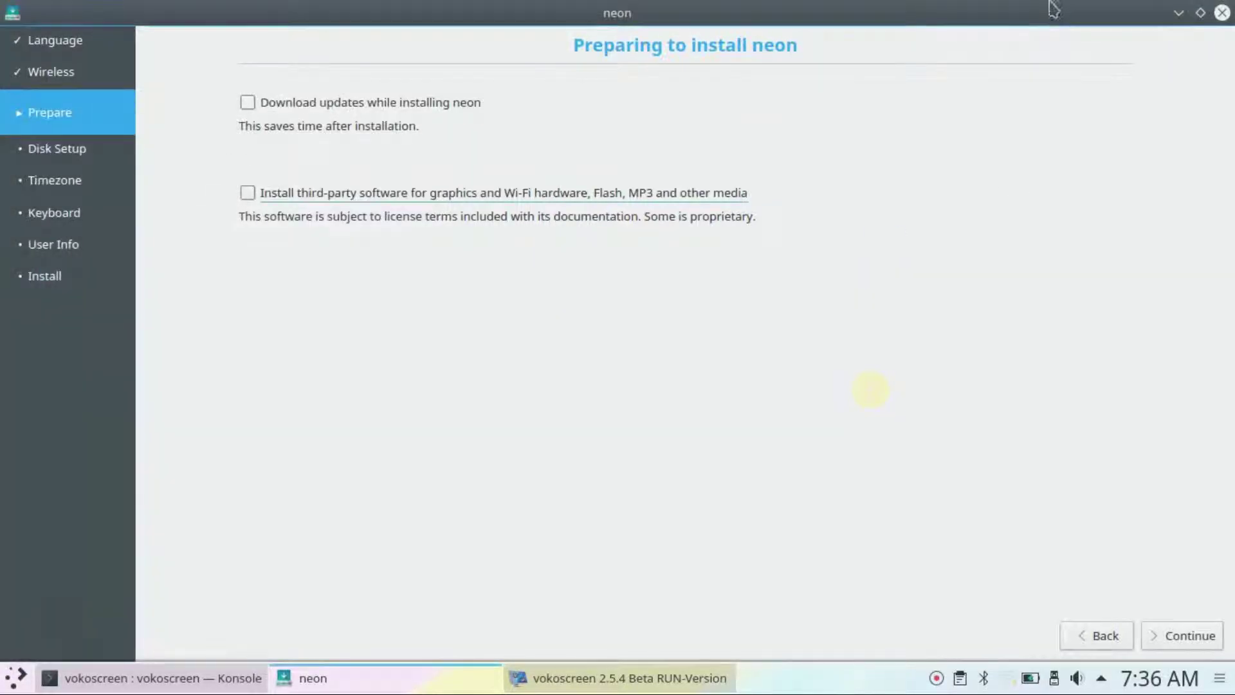
pyautogui.moveTo(1036, 19); pyautogui.dragTo(996, 2)
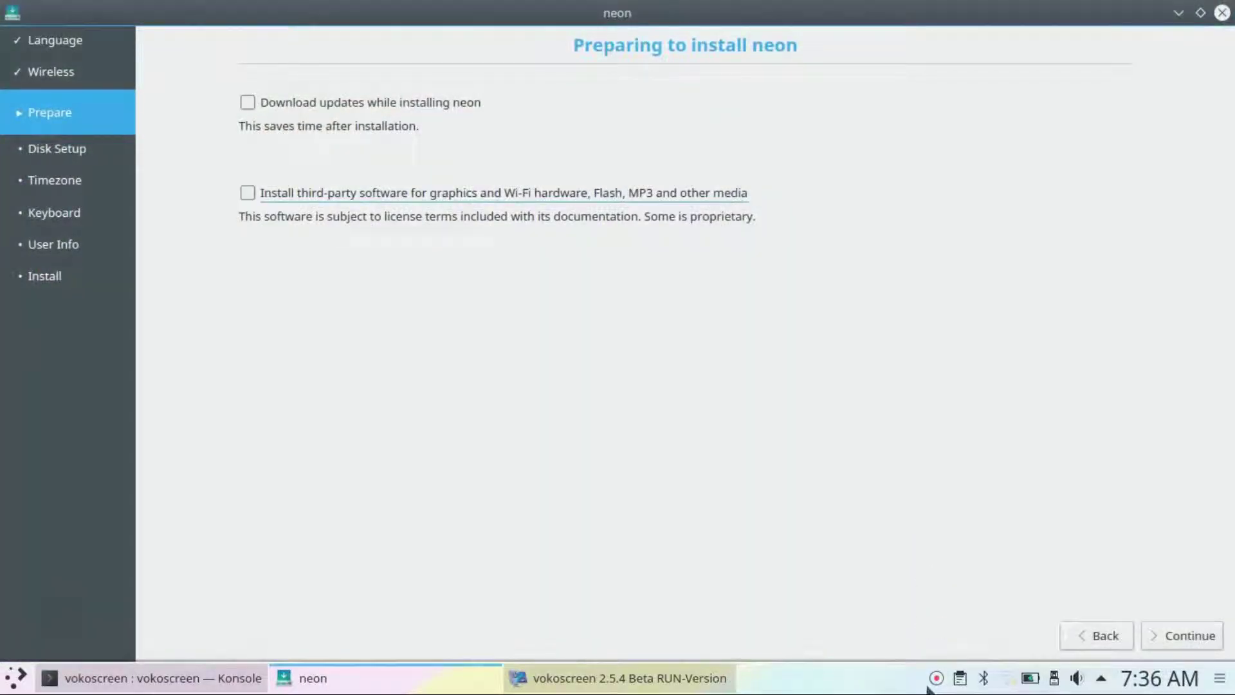
# - Choose Manual as the installation type and proceed to the partition setup
pyautogui.moveTo(613, 691)
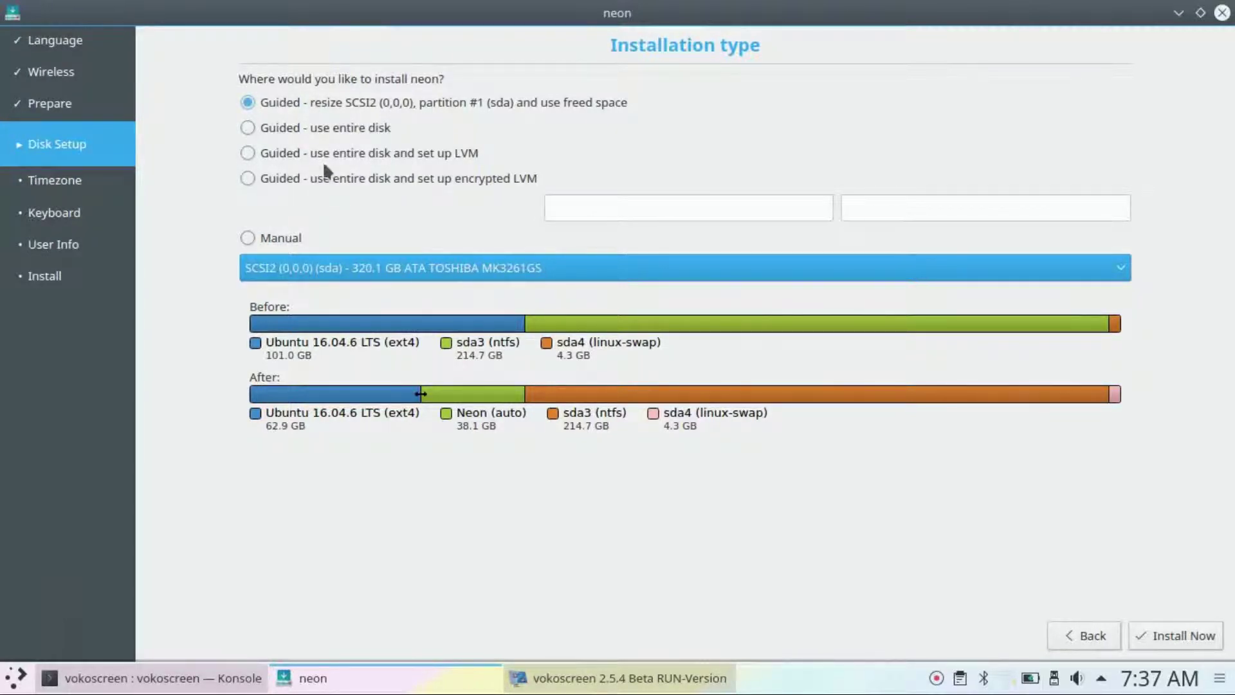
pyautogui.click(252, 237)
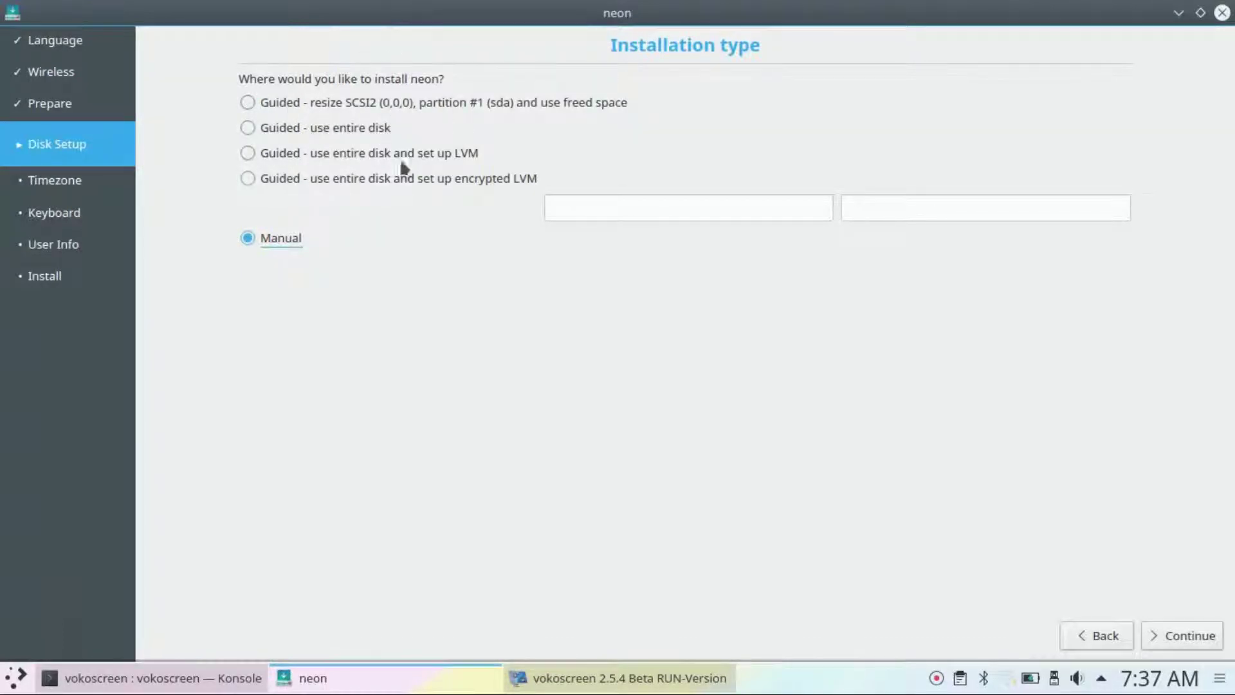
pyautogui.click(273, 237)
pyautogui.click(1179, 635)
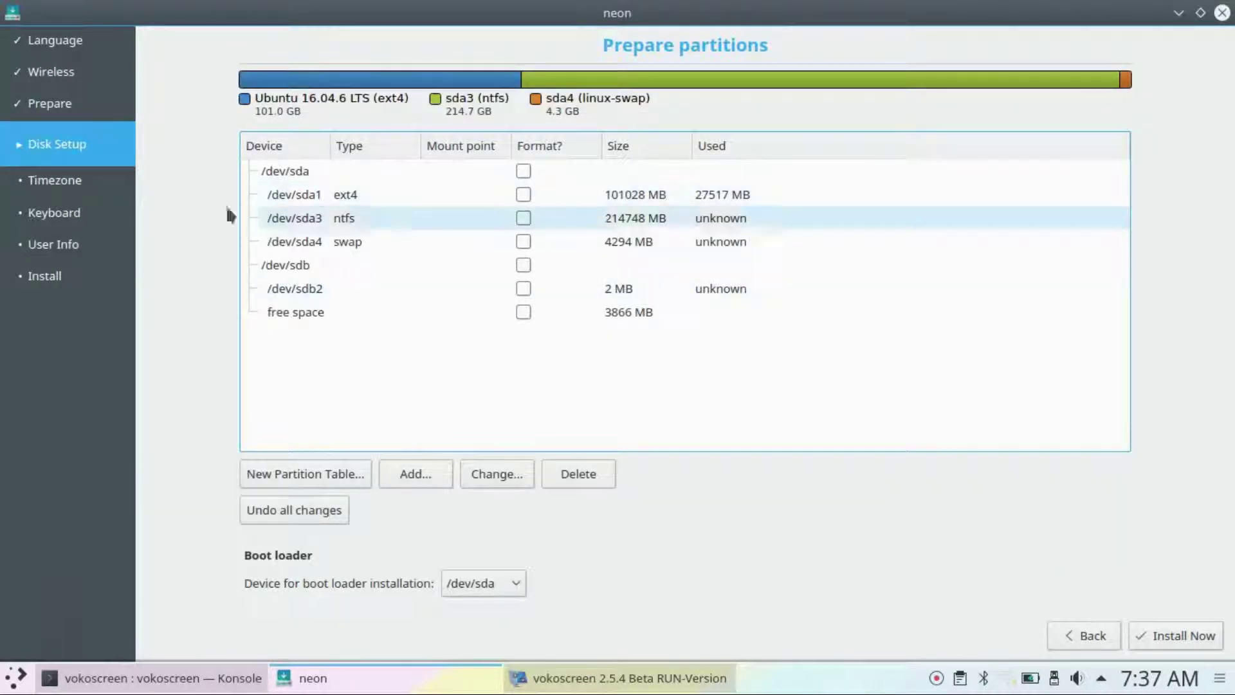
# - Set partition /dev/sda1 to be used as Ext4 journaling file system, formatted, with mount point /
pyautogui.click(379, 196)
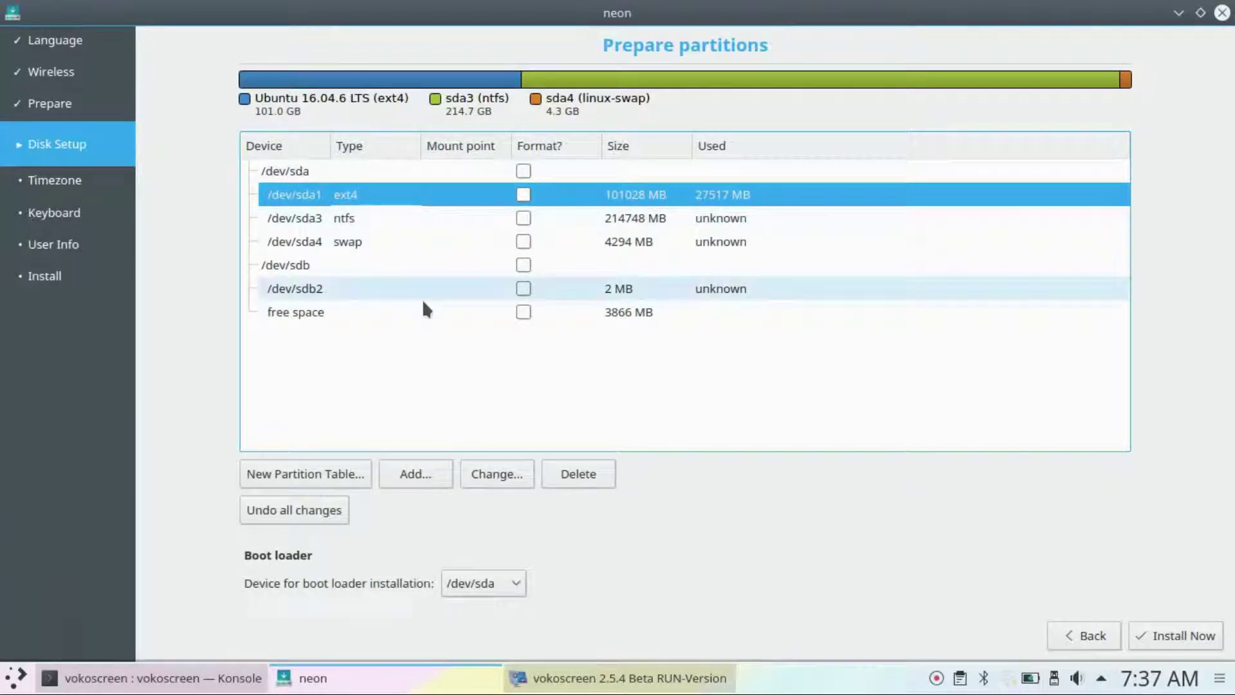
pyautogui.click(495, 474)
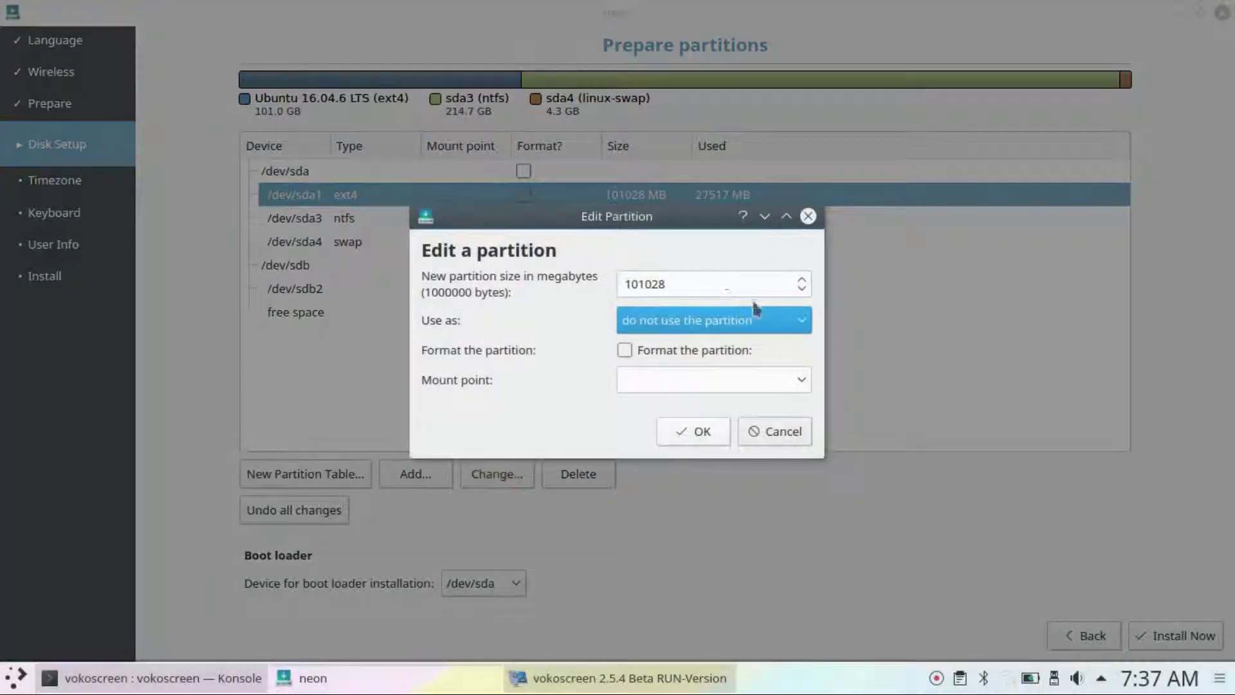
pyautogui.click(773, 318)
pyautogui.scroll(1, 803, 364)
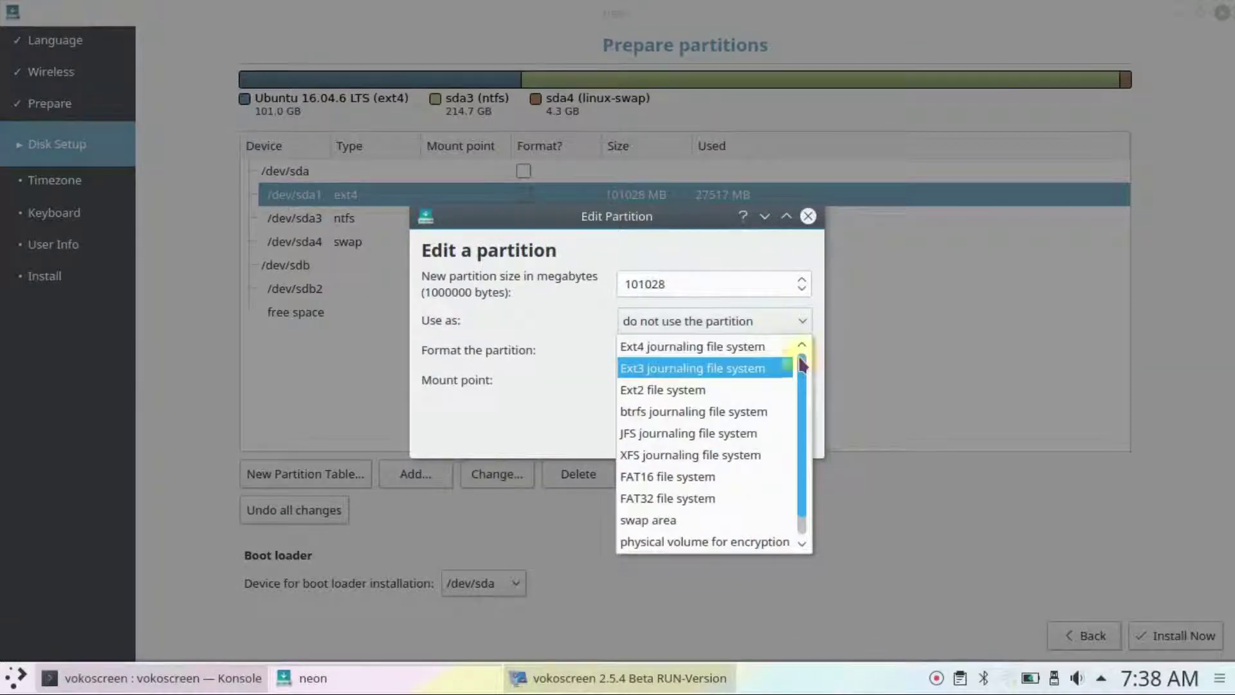
pyautogui.click(754, 346)
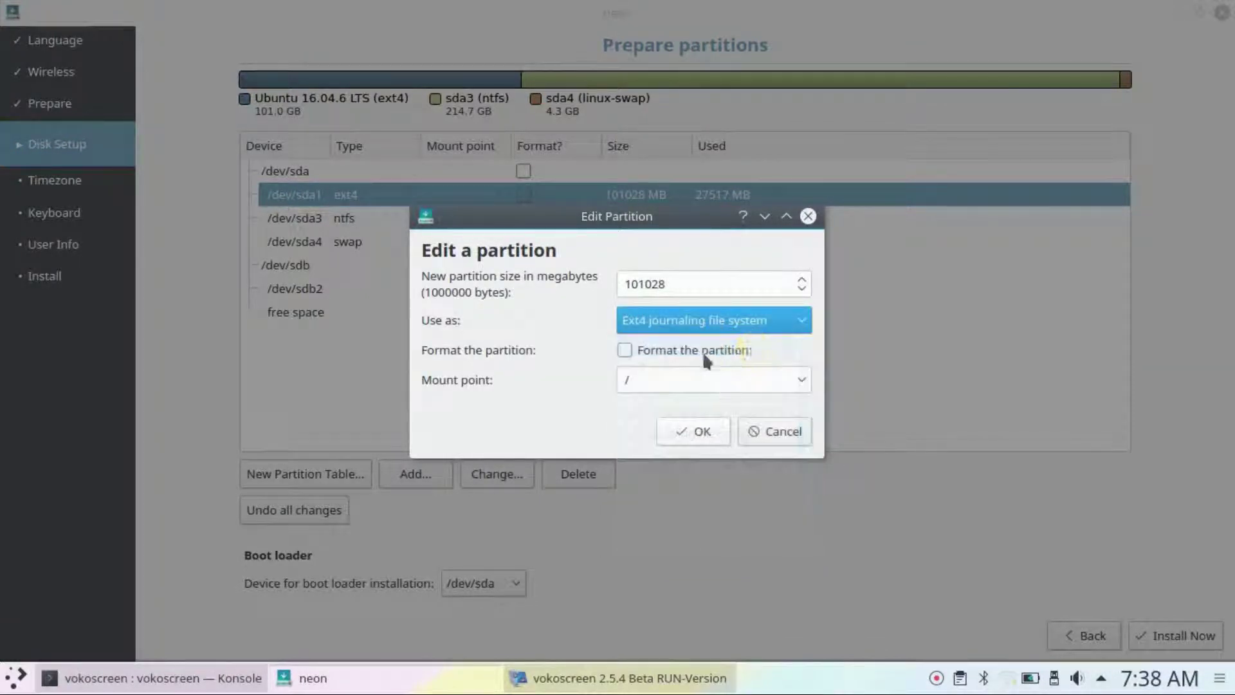
pyautogui.click(659, 350)
pyautogui.click(796, 382)
pyautogui.click(635, 411)
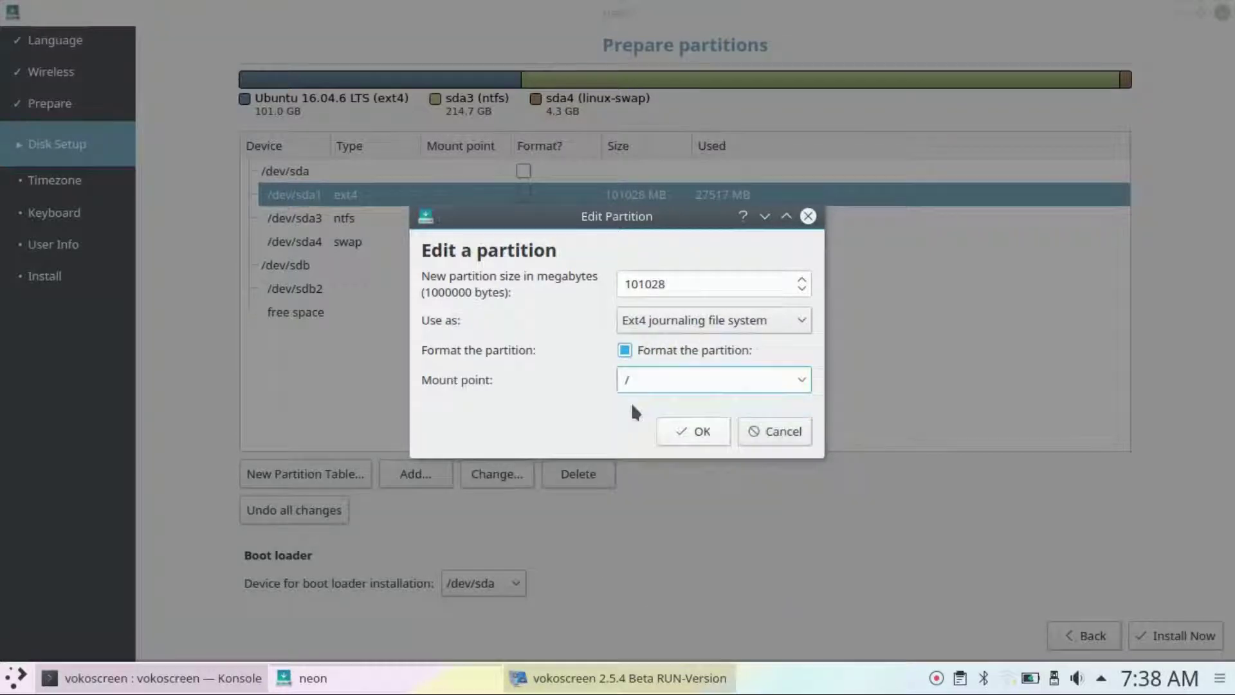
pyautogui.click(697, 430)
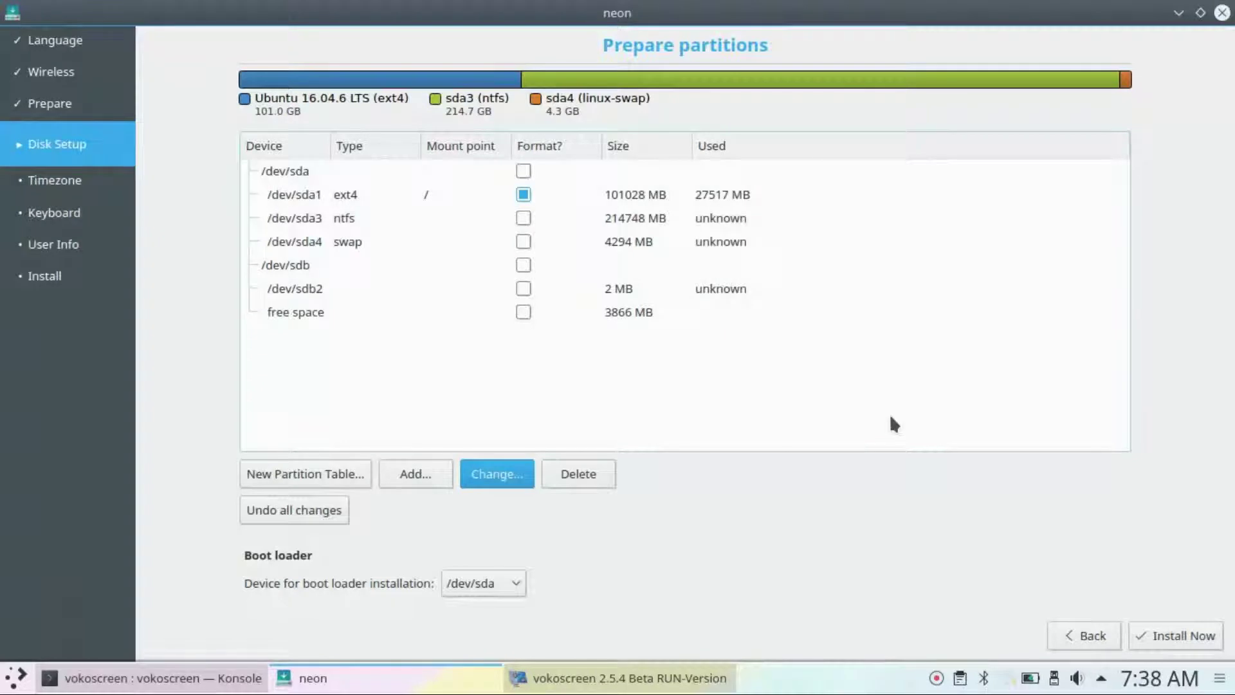
# - Start the installation and confirm writing the partition changes to the disks
pyautogui.click(1179, 638)
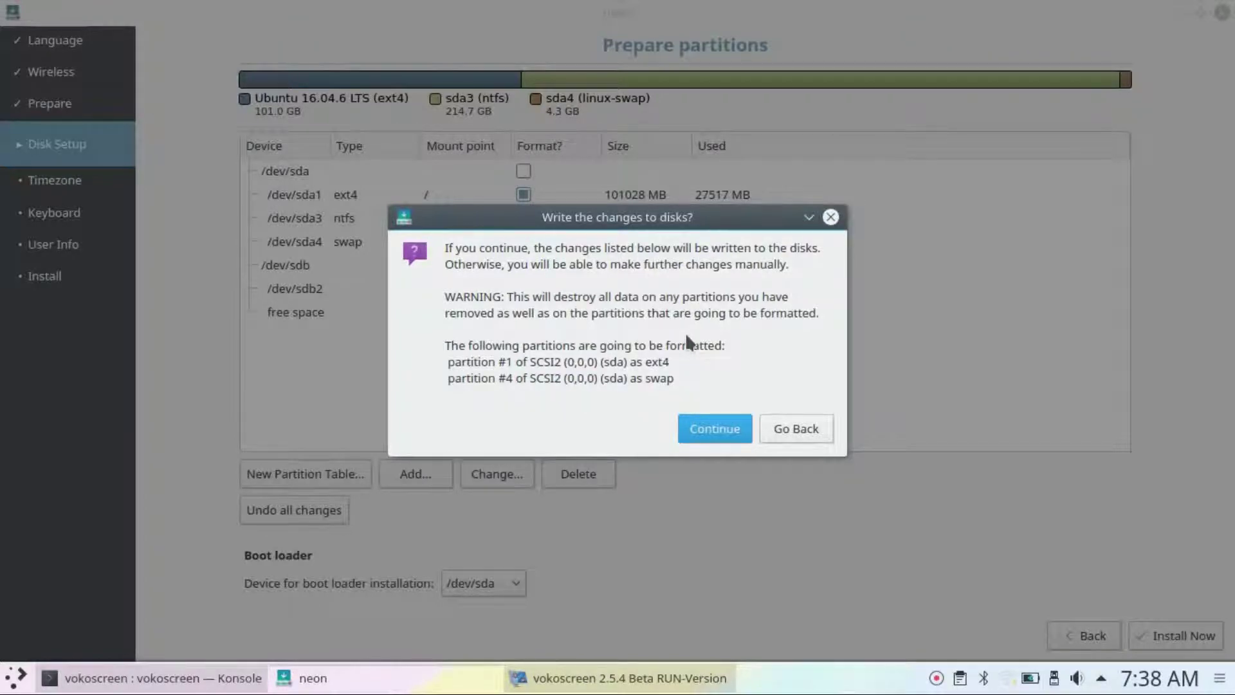
pyautogui.click(720, 427)
pyautogui.moveTo(638, 225); pyautogui.dragTo(767, 245)
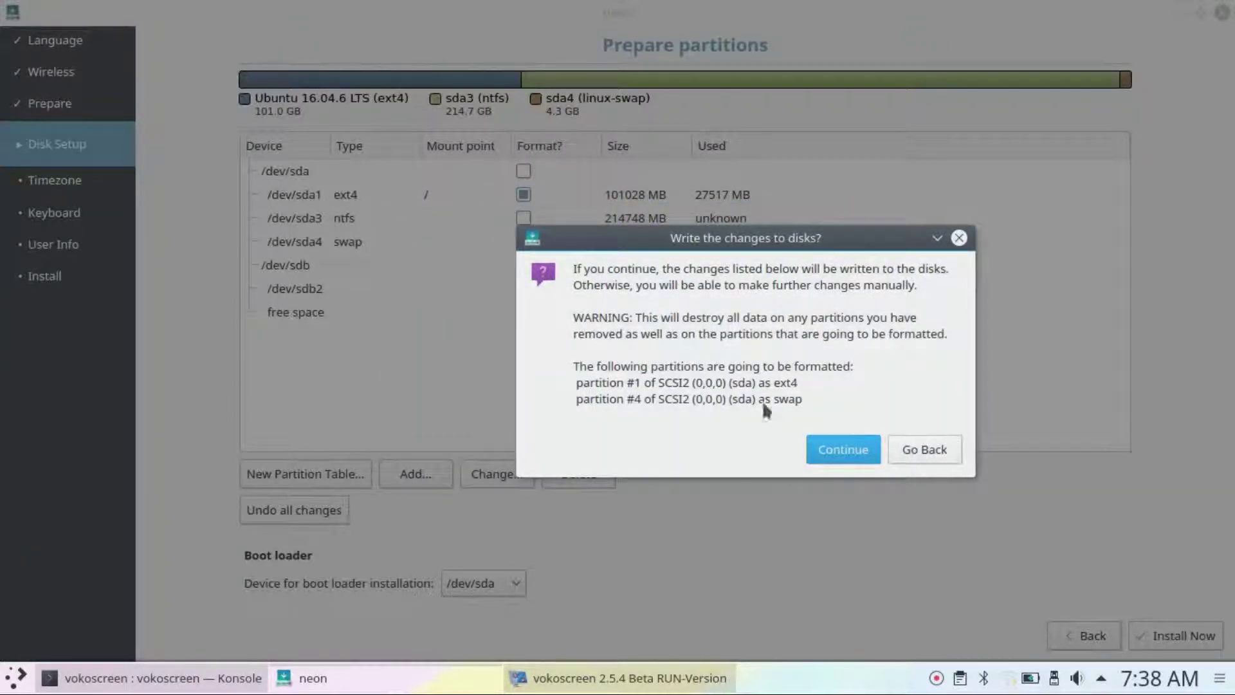
pyautogui.click(839, 455)
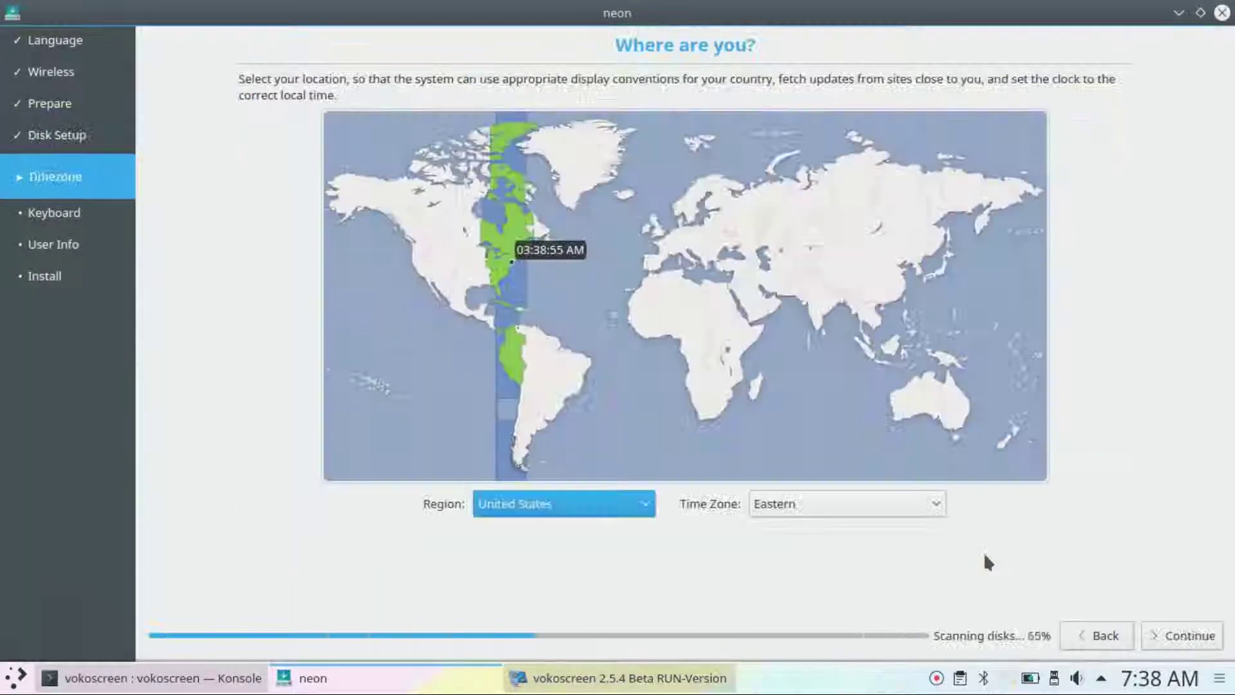
# - Select Indonesia on the time zone map and accept the English (US) keyboard layout
pyautogui.click(873, 362)
pyautogui.click(882, 361)
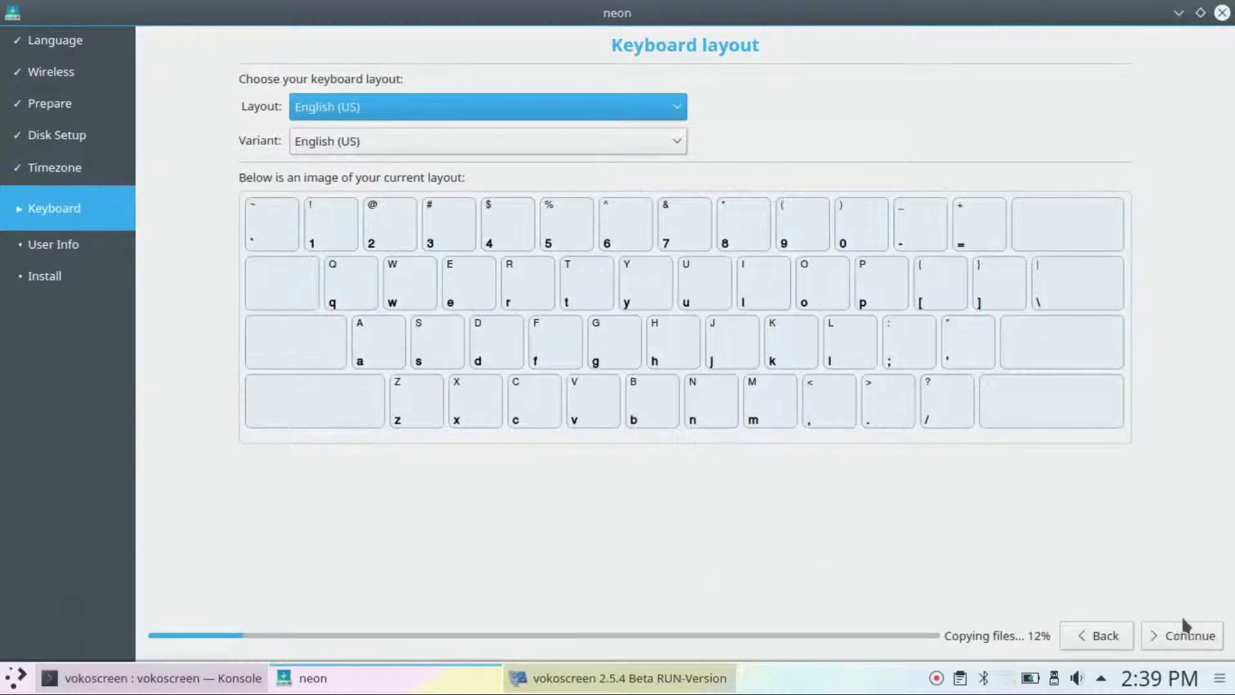
pyautogui.click(1191, 637)
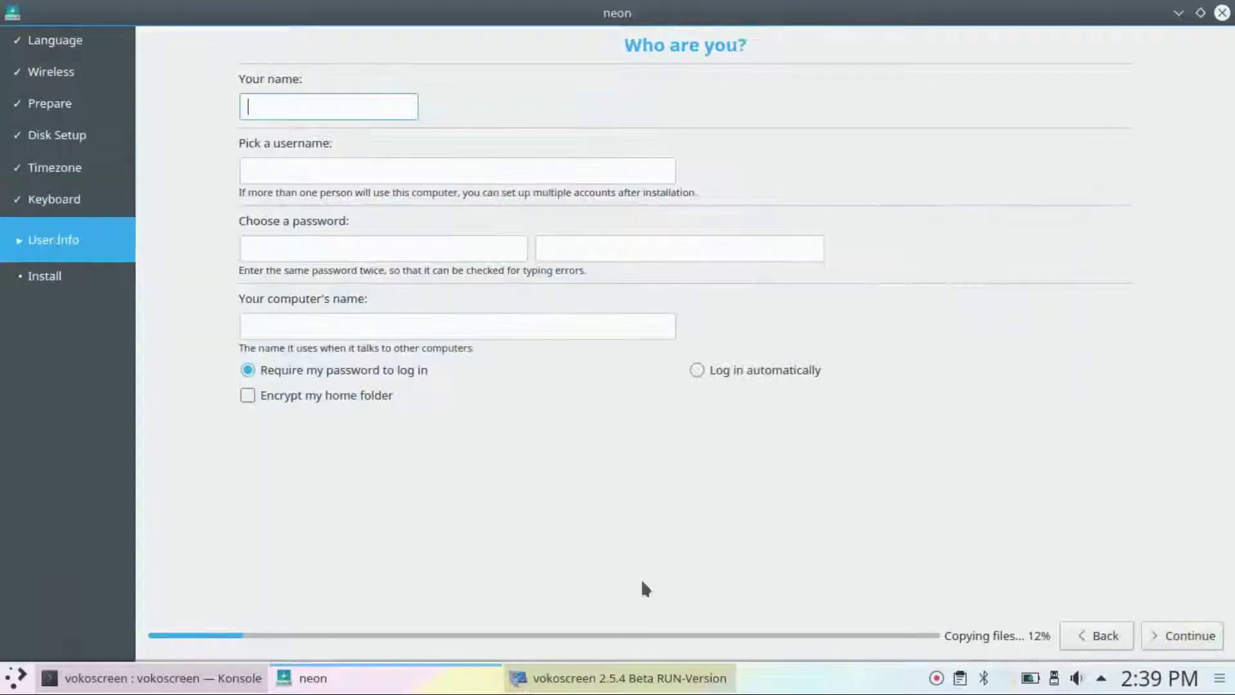
# - Enter the user's name in the account details and keep the suggested username
pyautogui.write('ludy')
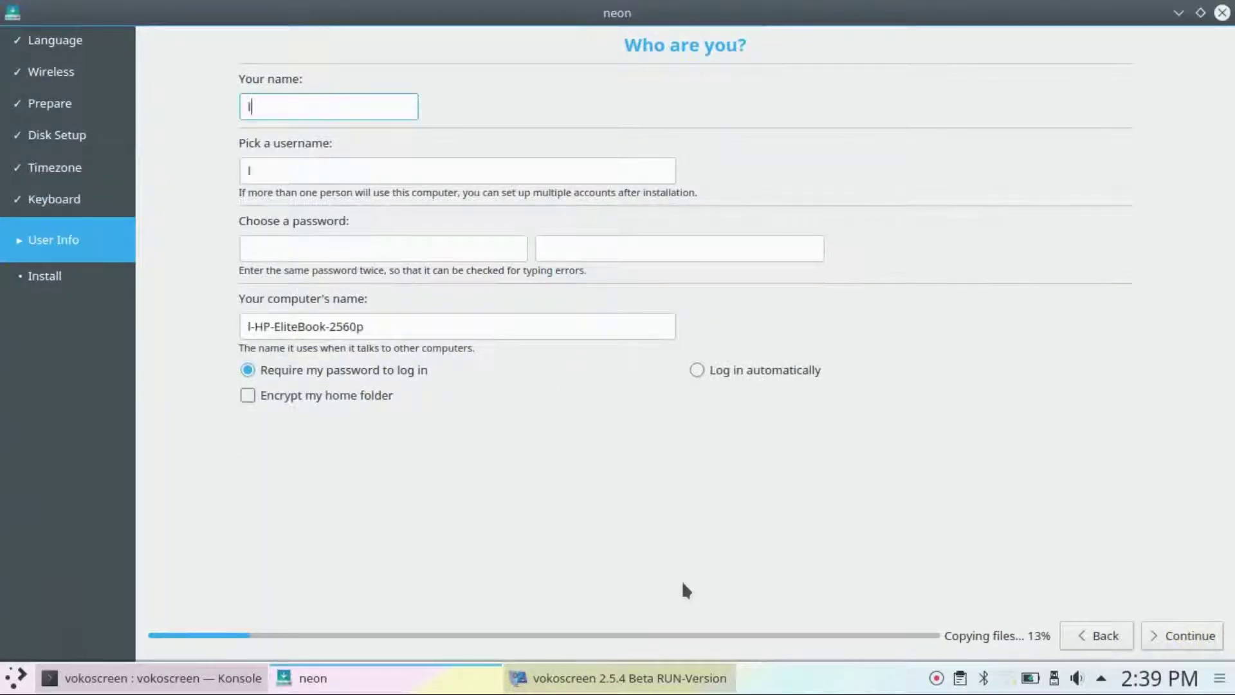
pyautogui.press('Tab')
pyautogui.press('Tab')
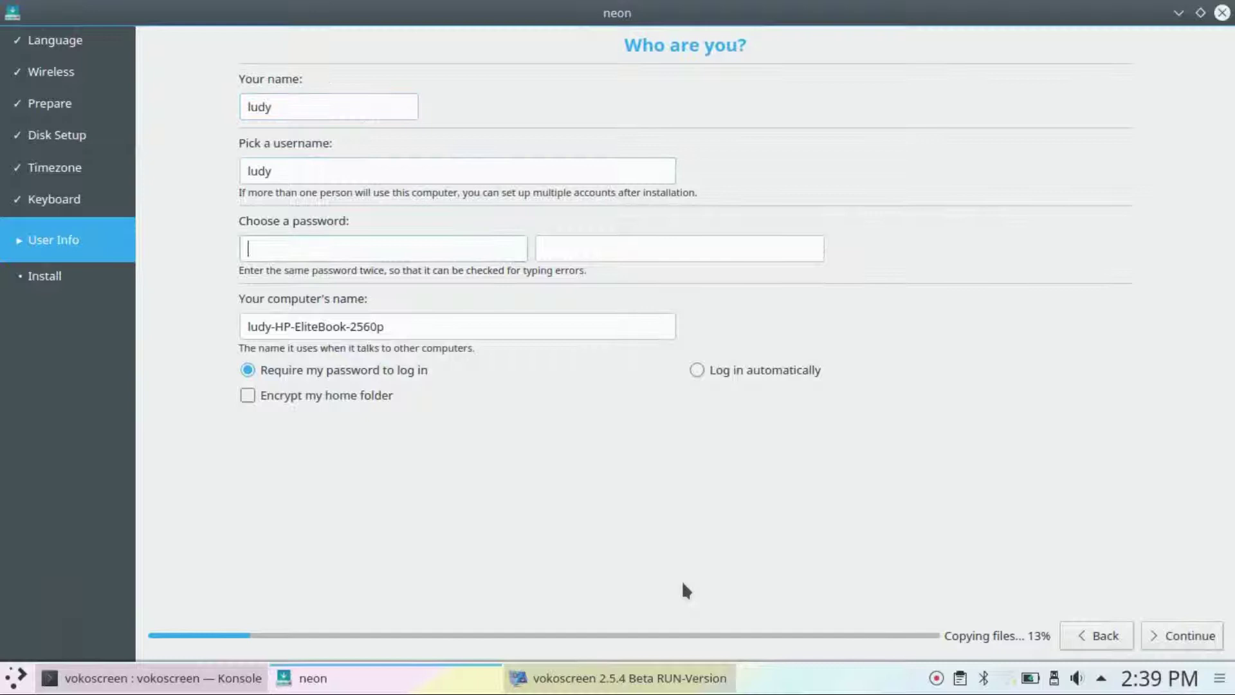
# - Enter the account password and set the computer's name to belajargnulinux
pyautogui.write('•••••••••••')
pyautogui.press('Tab')
pyautogui.press('Tab')
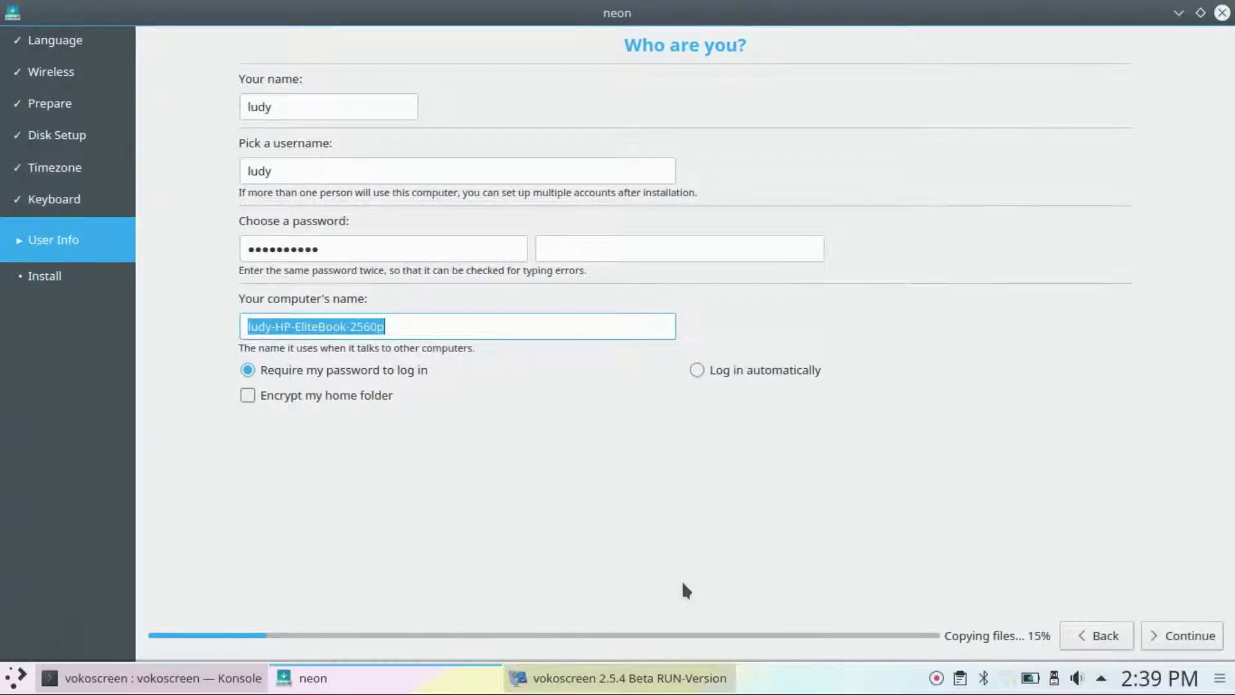
pyautogui.write('belajargnulinux')
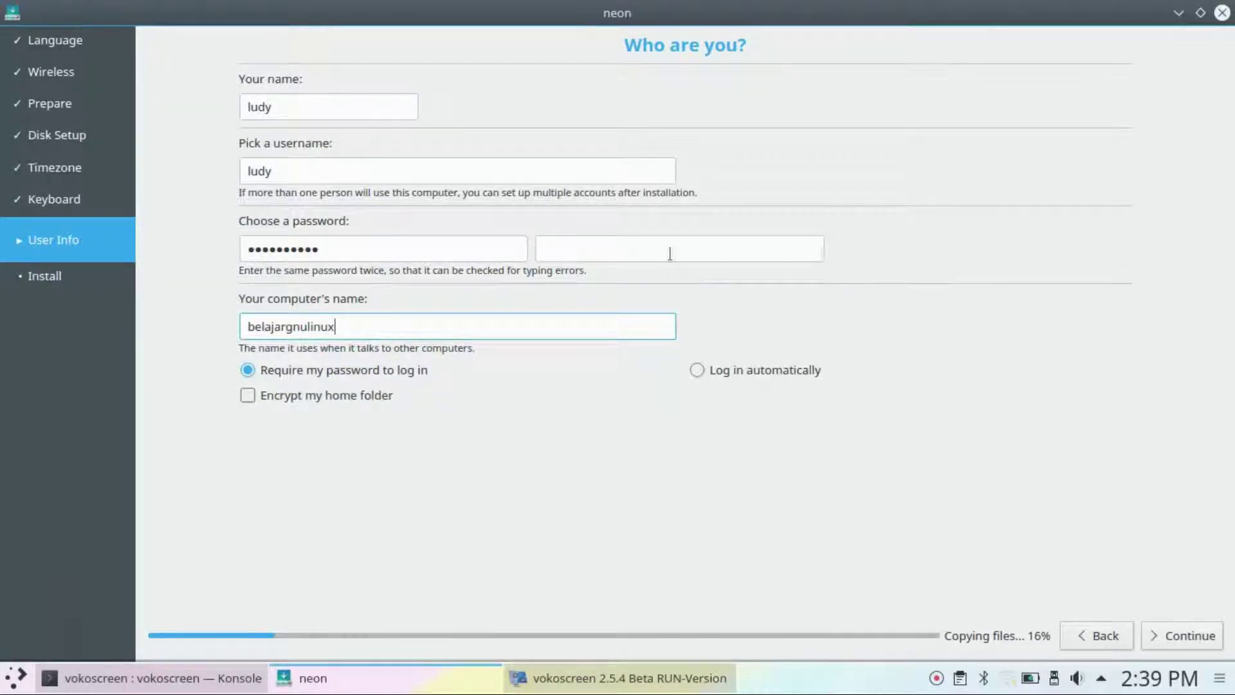
# - Fill in the password confirmation, re-enter the account password to match it, and submit the account details
pyautogui.click(666, 253)
pyautogui.write('•••••')
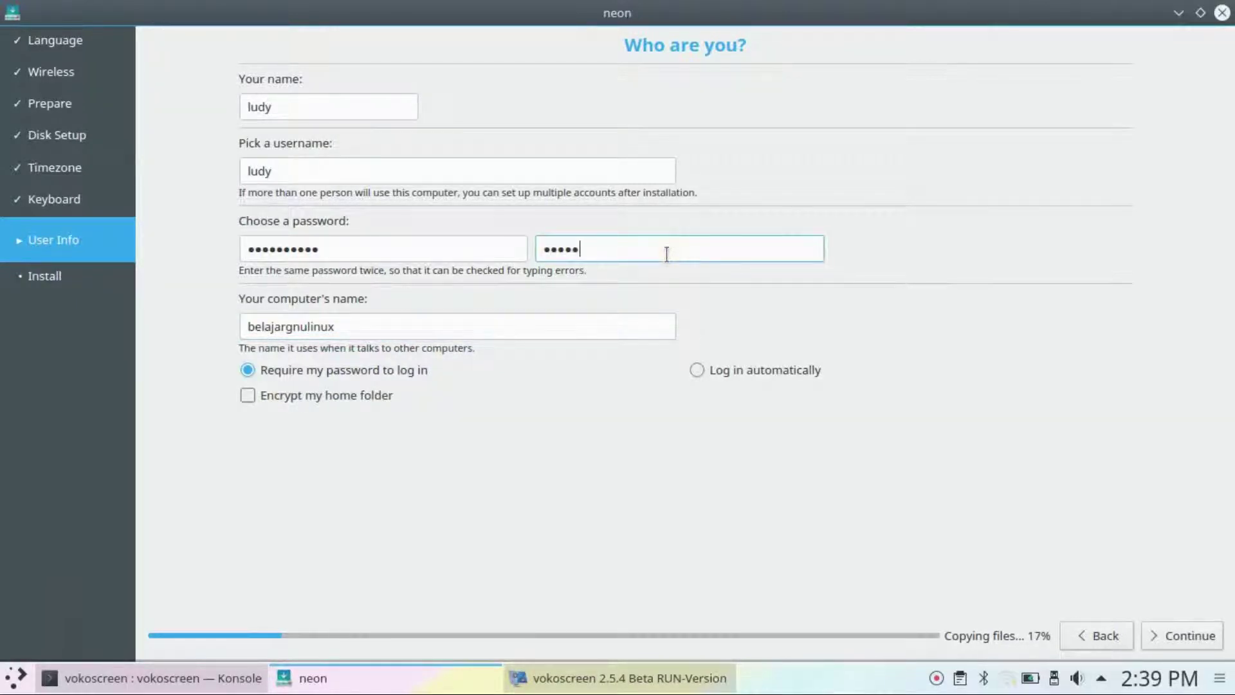
pyautogui.doubleClick(477, 242)
pyautogui.write('•••••••')
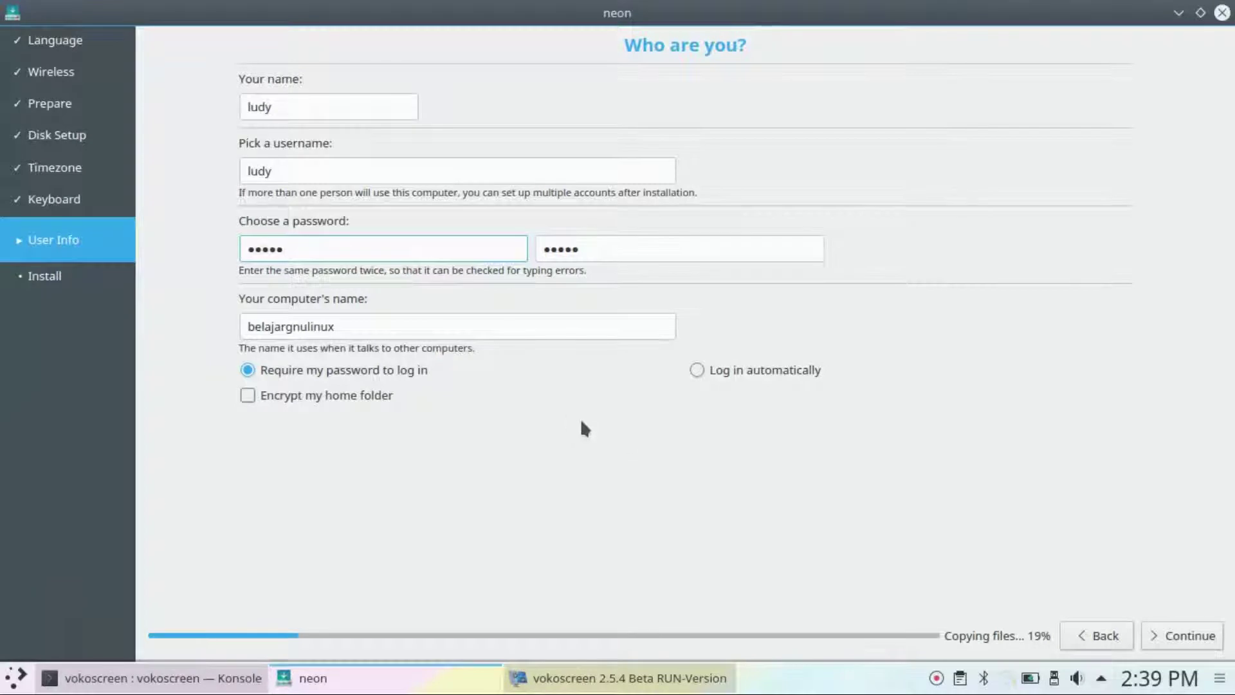
pyautogui.click(1172, 635)
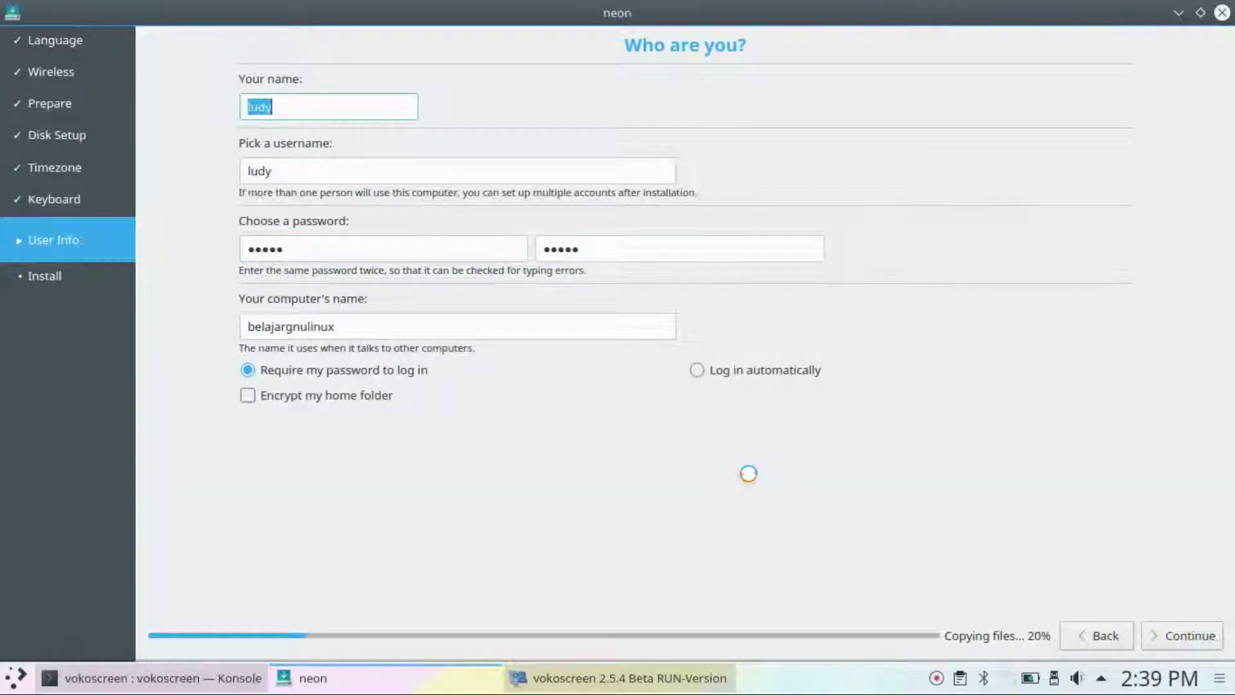